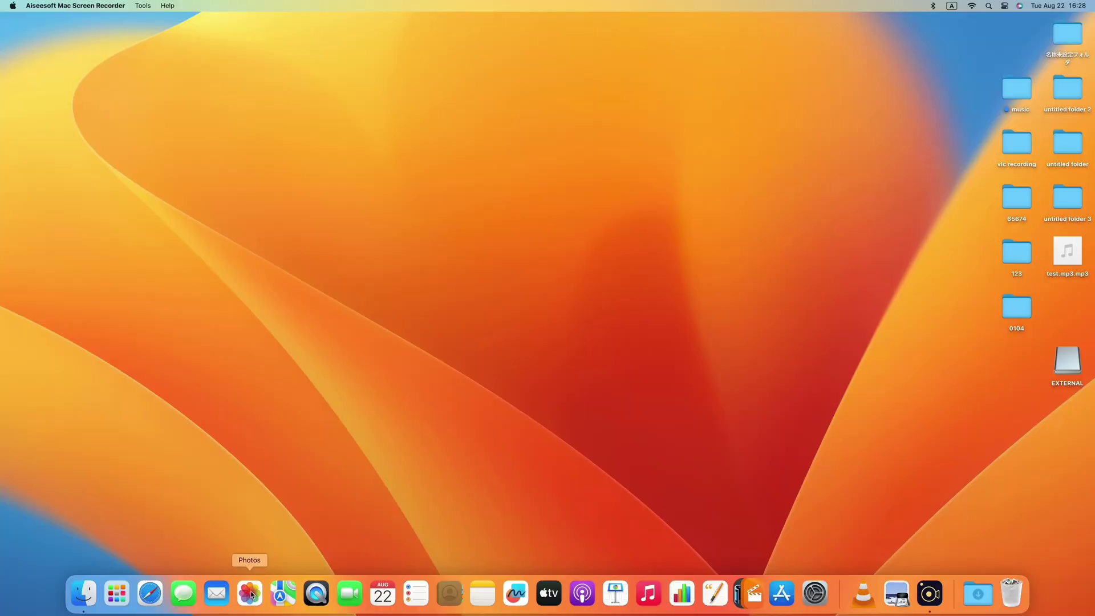
Step: In Photos, select one video from the connected iPhone under Show All and import it
{"action": "left_click", "coordinate": [250, 592]}
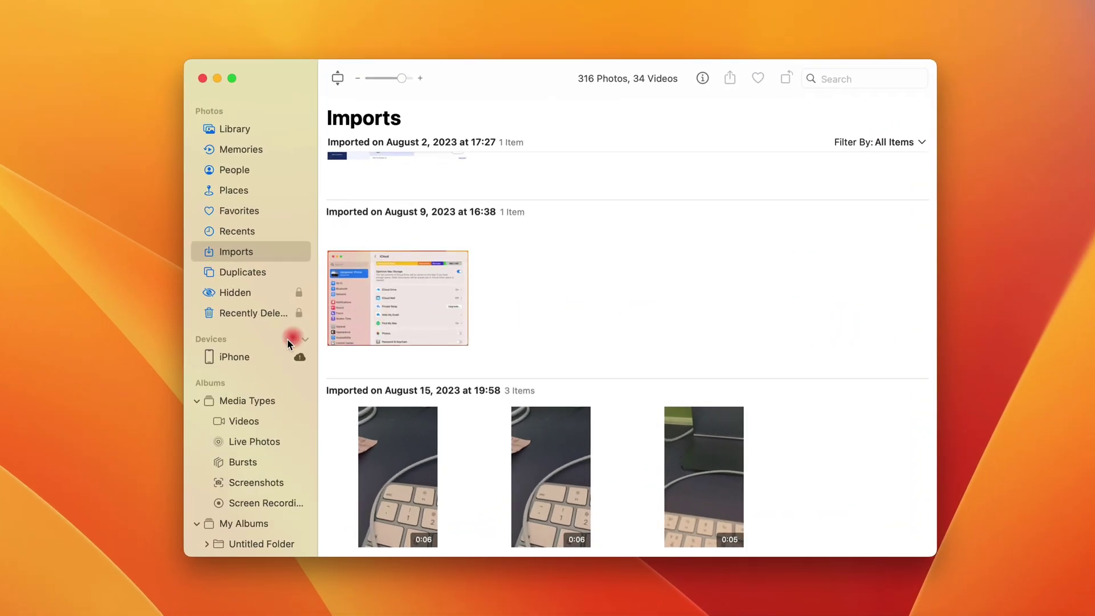
{"action": "left_click", "coordinate": [246, 359]}
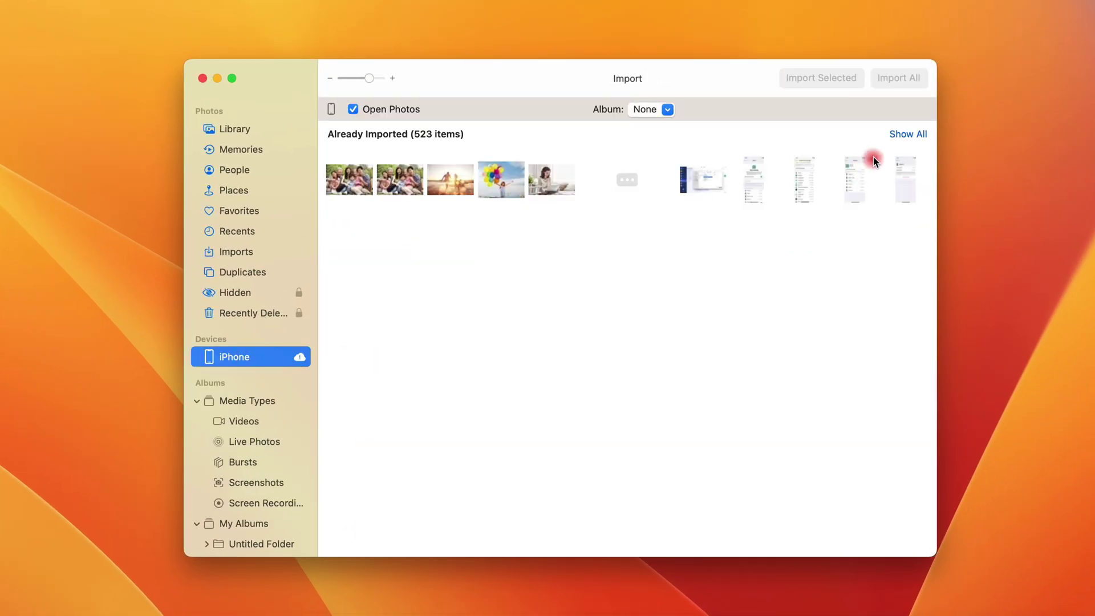
{"action": "left_click", "coordinate": [916, 134]}
{"action": "scroll", "coordinate": [615, 365], "scroll_direction": "down", "scroll_amount": 5}
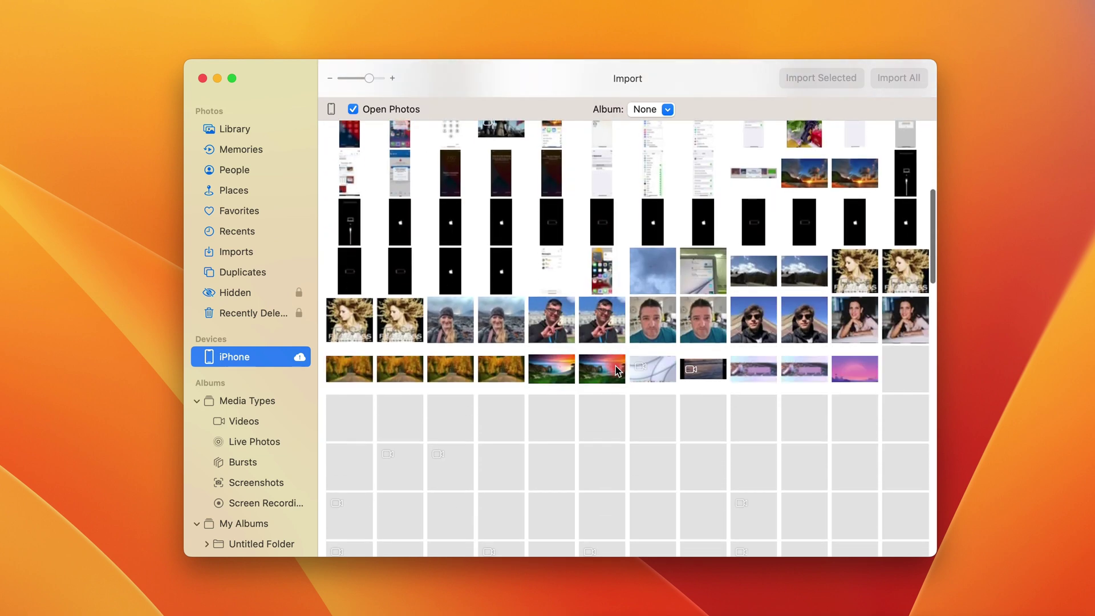
{"action": "left_click", "coordinate": [704, 406]}
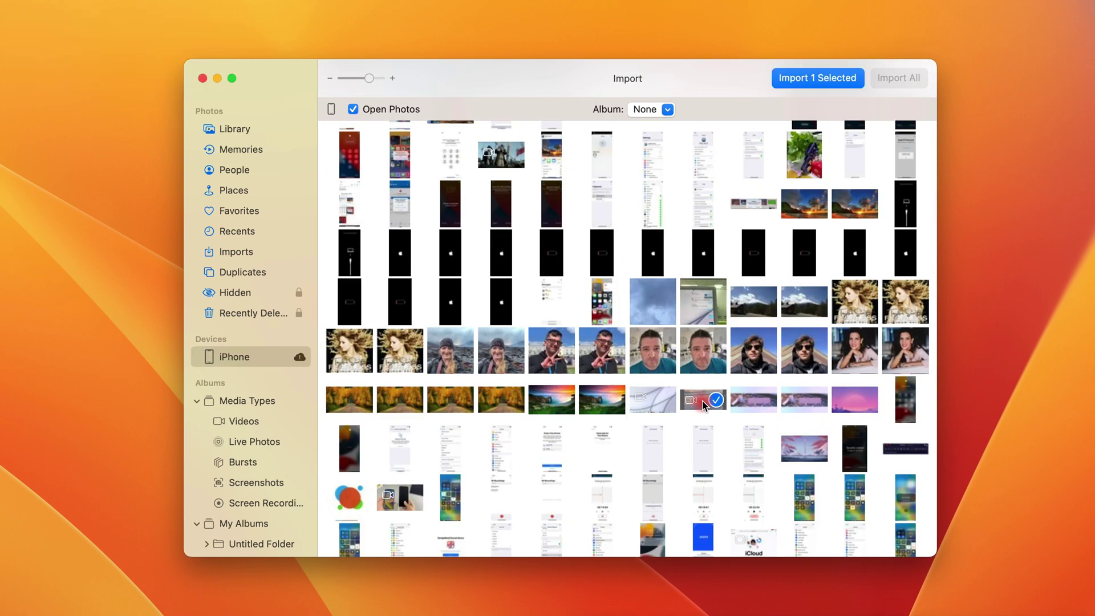
{"action": "left_click", "coordinate": [827, 89]}
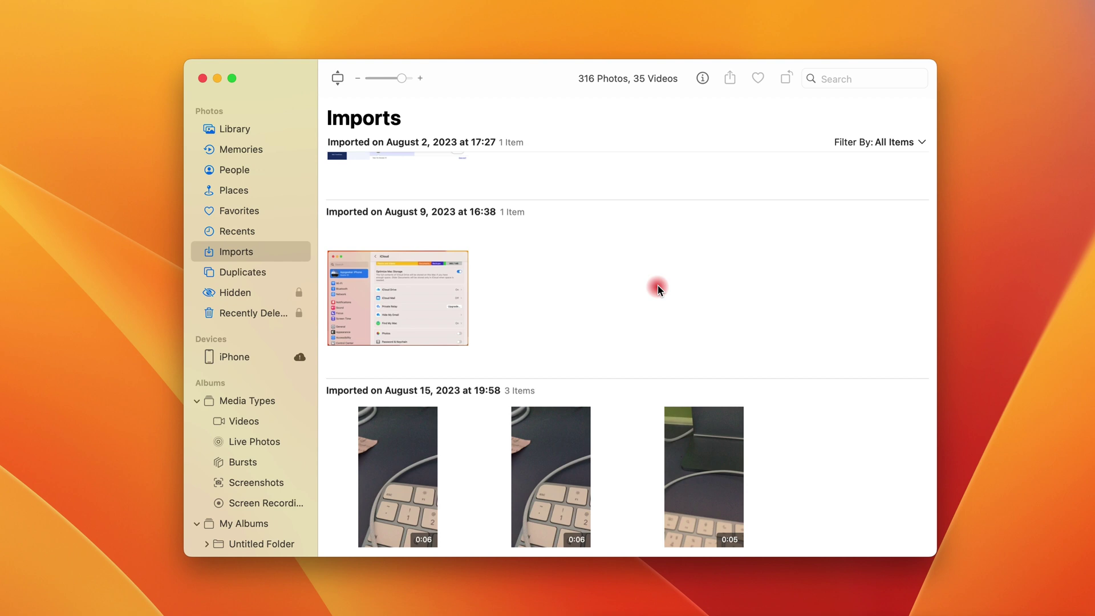
{"action": "scroll", "coordinate": [656, 286], "scroll_direction": "down", "scroll_amount": 3}
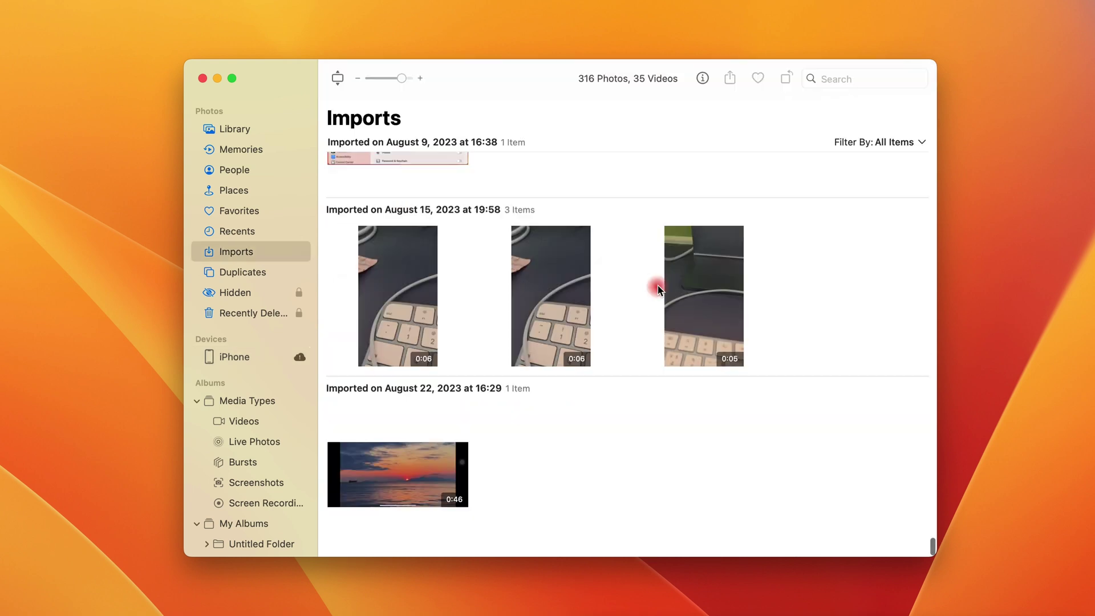
Step: Open the August 22 sunset video in the full viewer and play it
{"action": "double_click", "coordinate": [397, 471]}
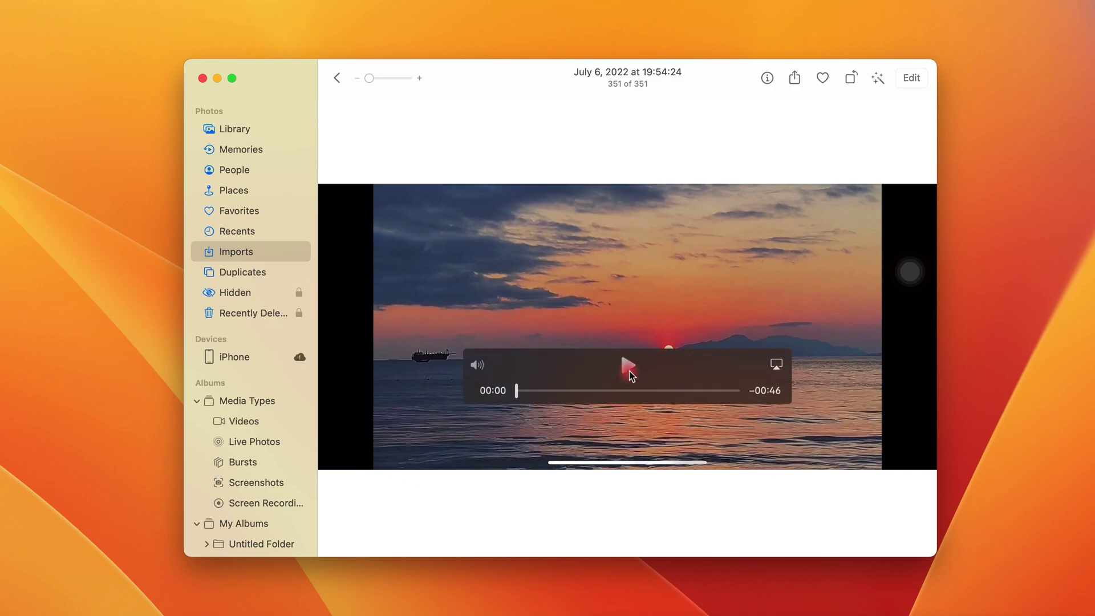
{"action": "left_click", "coordinate": [629, 366]}
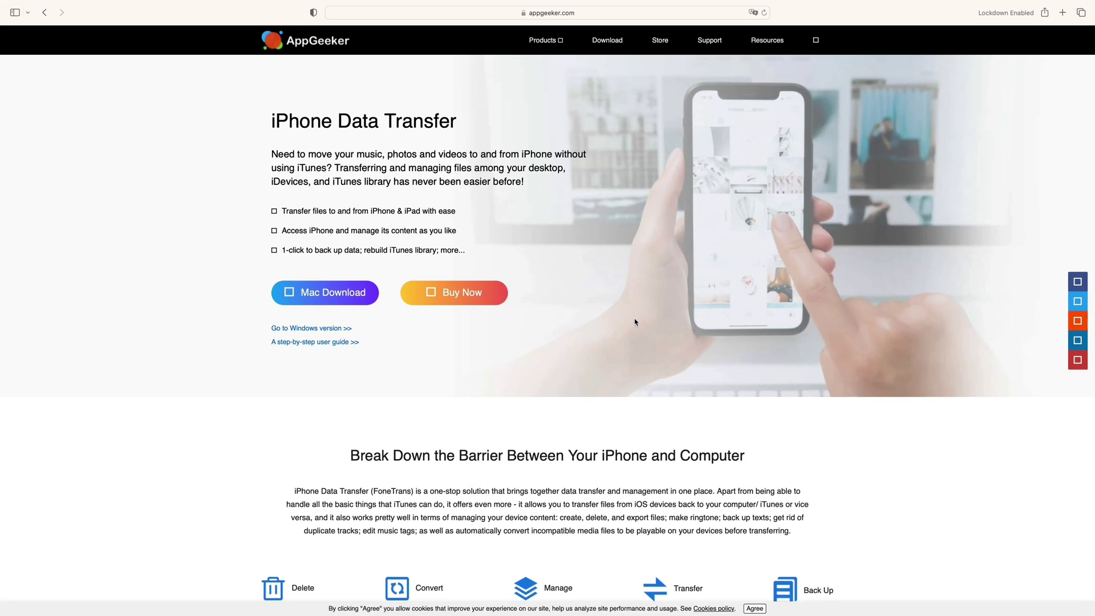
{"action": "scroll", "coordinate": [639, 346], "scroll_direction": "down", "scroll_amount": 5}
{"action": "scroll", "coordinate": [639, 345], "scroll_direction": "down", "scroll_amount": 2}
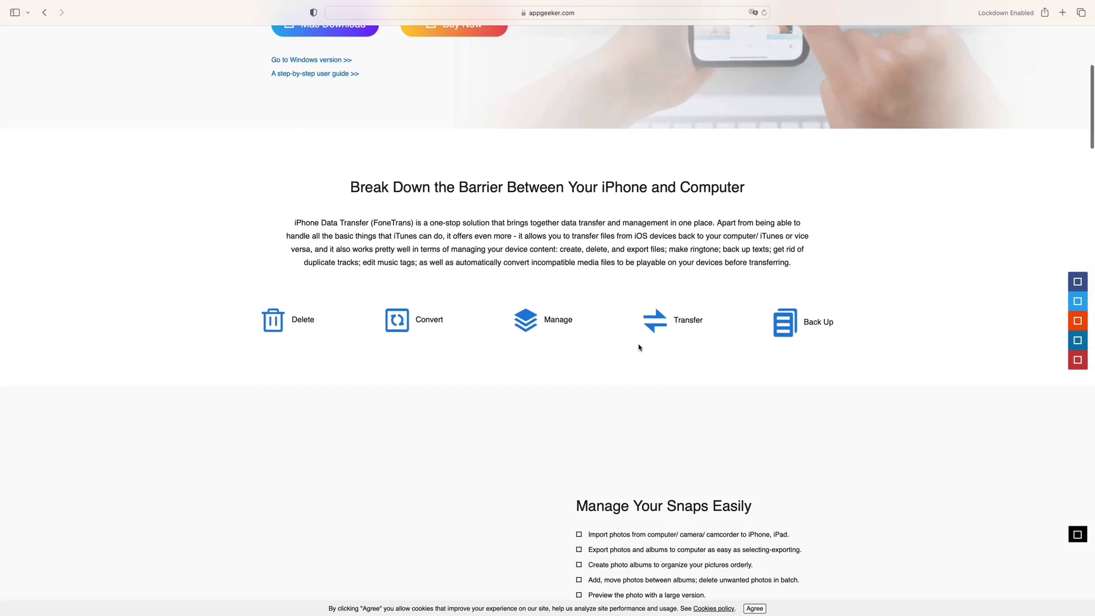
{"action": "scroll", "coordinate": [639, 348], "scroll_direction": "down", "scroll_amount": 3}
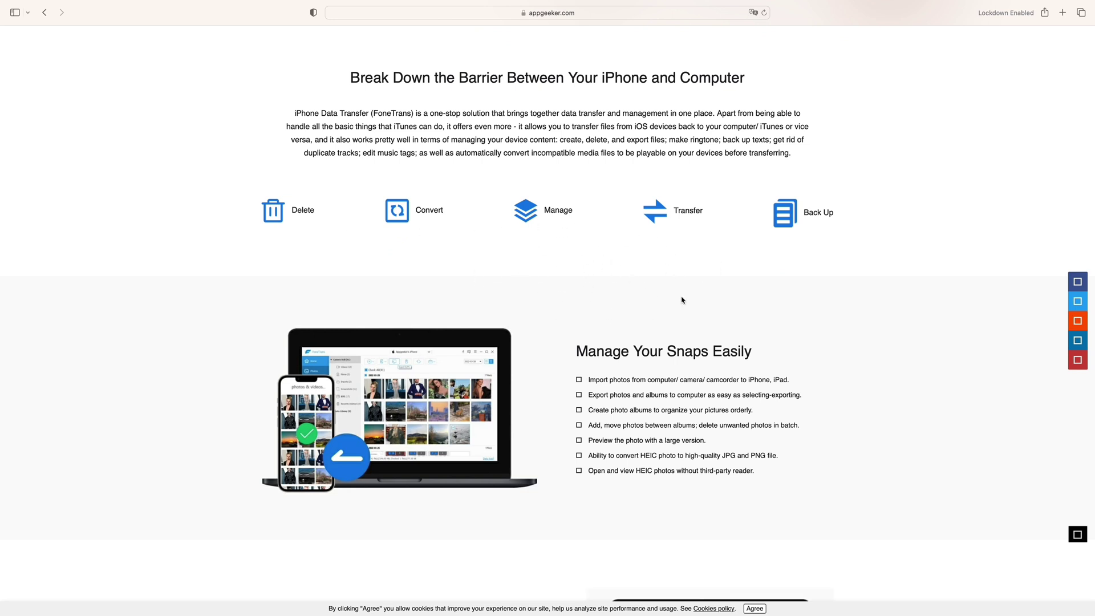
{"action": "scroll", "coordinate": [531, 302], "scroll_direction": "down", "scroll_amount": 3}
{"action": "scroll", "coordinate": [491, 300], "scroll_direction": "up", "scroll_amount": 8}
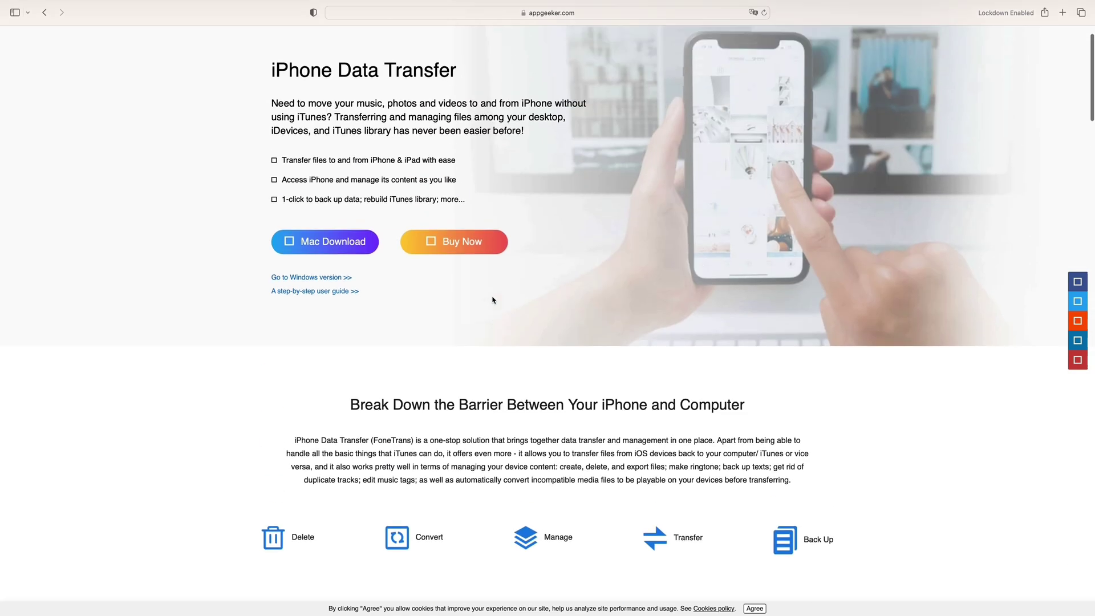
Step: Start the Mac download of iPhone Data Transfer, allowing downloads from appgeeker.com
{"action": "left_click", "coordinate": [350, 292]}
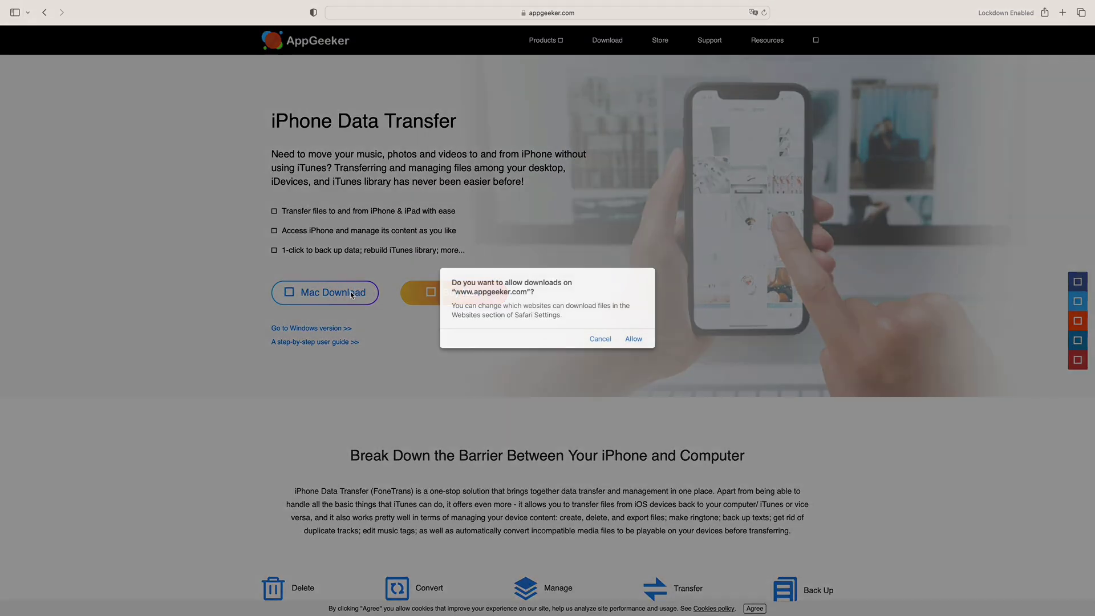
{"action": "left_click", "coordinate": [640, 340]}
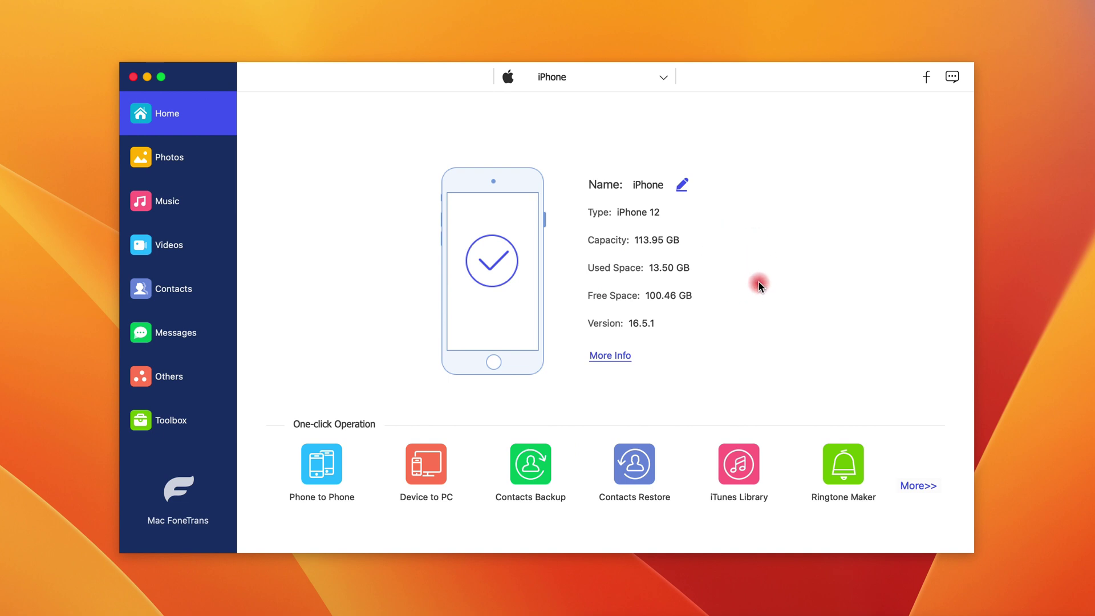
Step: Browse the iPhone's video categories, from Movies through iTunes U, then return to Movies
{"action": "left_click", "coordinate": [165, 248]}
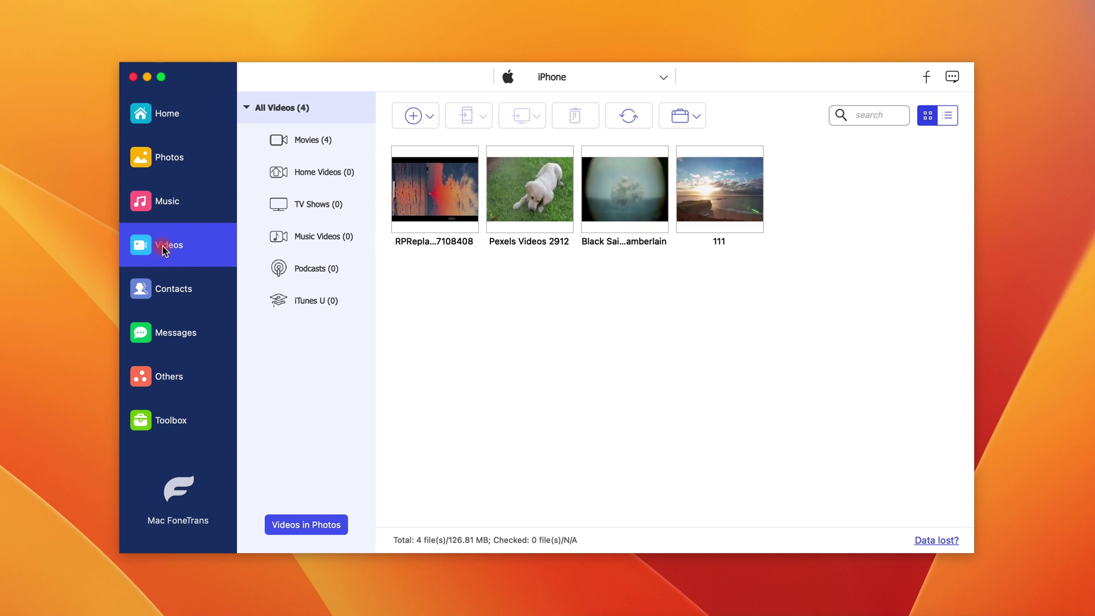
{"action": "left_click", "coordinate": [336, 144]}
{"action": "left_click", "coordinate": [338, 171]}
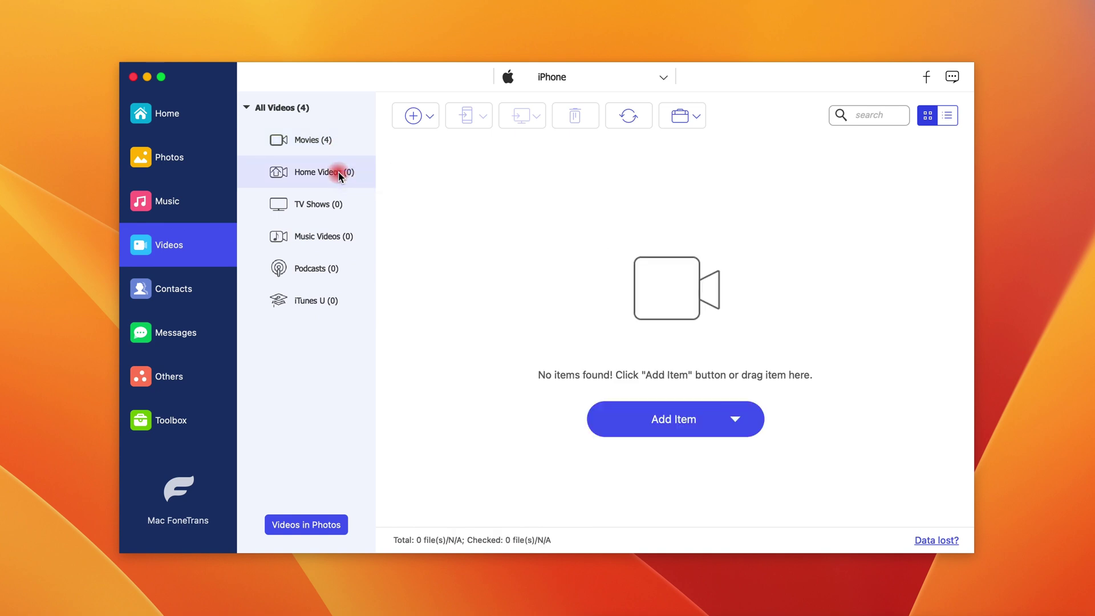
{"action": "left_click", "coordinate": [334, 210]}
{"action": "left_click", "coordinate": [335, 244]}
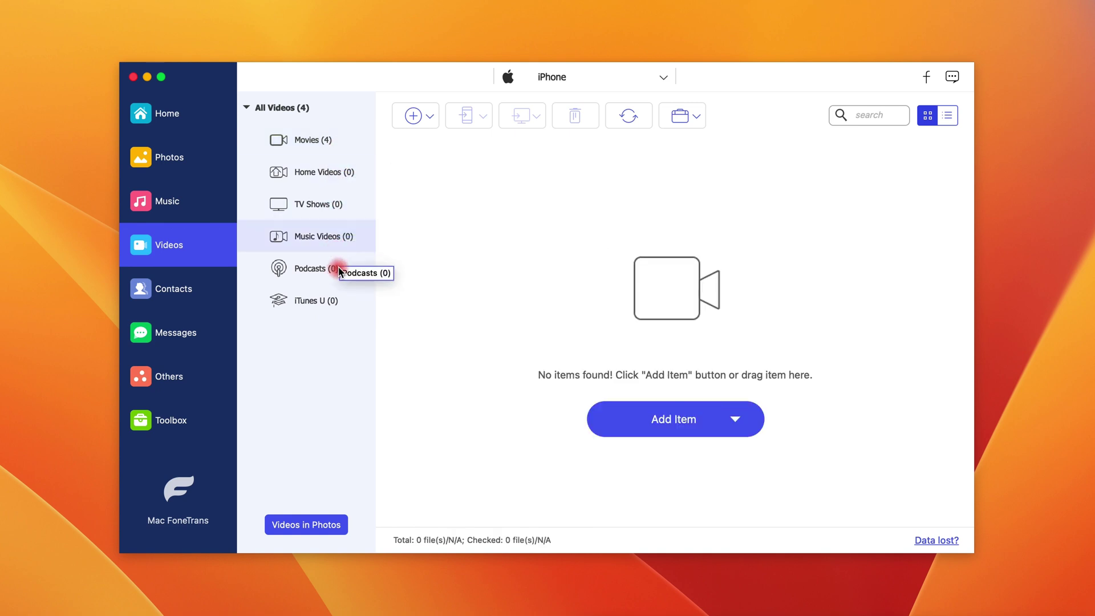
{"action": "left_click", "coordinate": [334, 271]}
{"action": "left_click", "coordinate": [326, 305]}
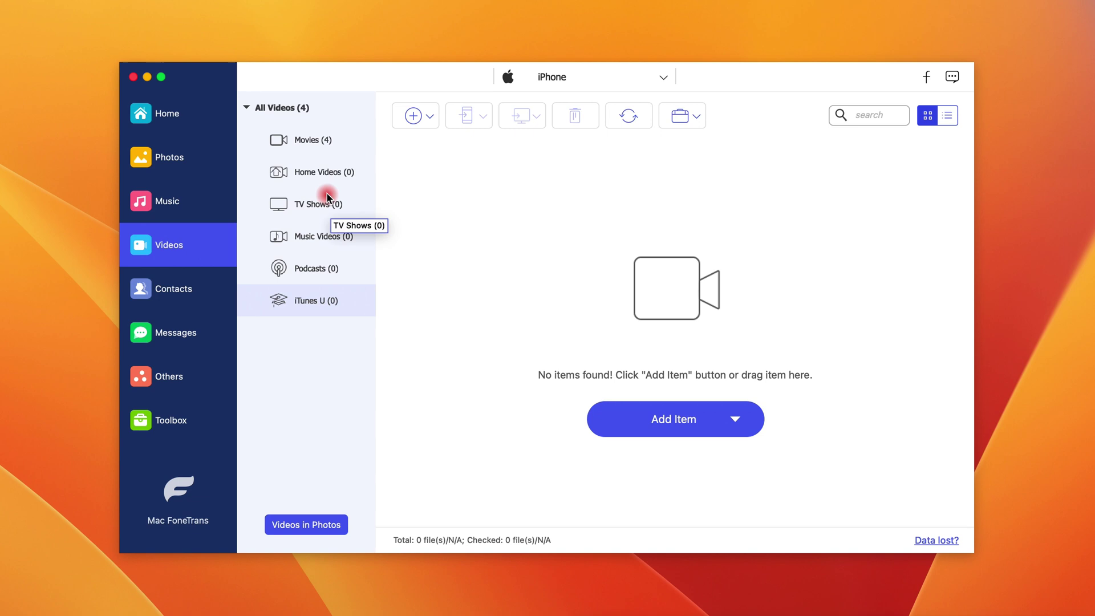
{"action": "left_click", "coordinate": [324, 144]}
Step: Export the checked Black Sails and 111 videos to the Mac's 0104 folder
{"action": "left_click", "coordinate": [496, 156]}
{"action": "left_click", "coordinate": [402, 156]}
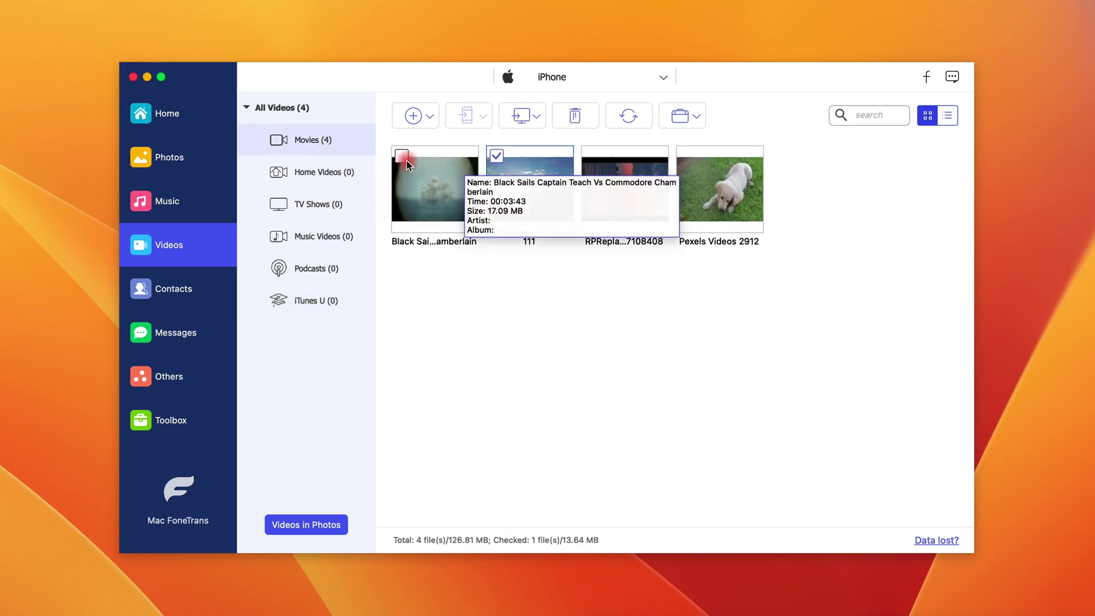
{"action": "left_click", "coordinate": [525, 121]}
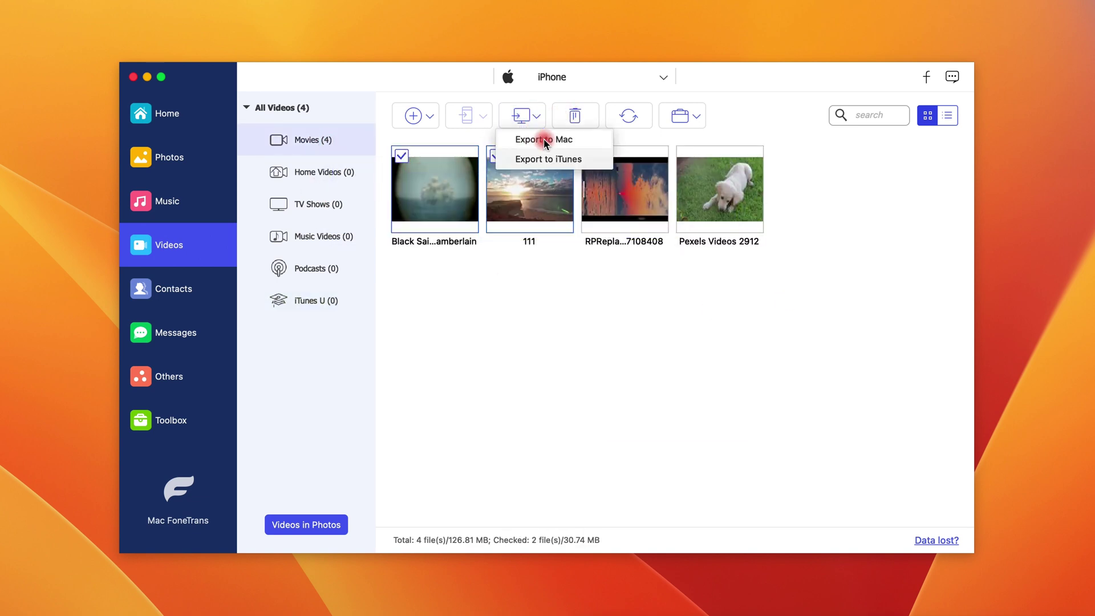
{"action": "left_click", "coordinate": [546, 141]}
{"action": "left_click", "coordinate": [568, 11]}
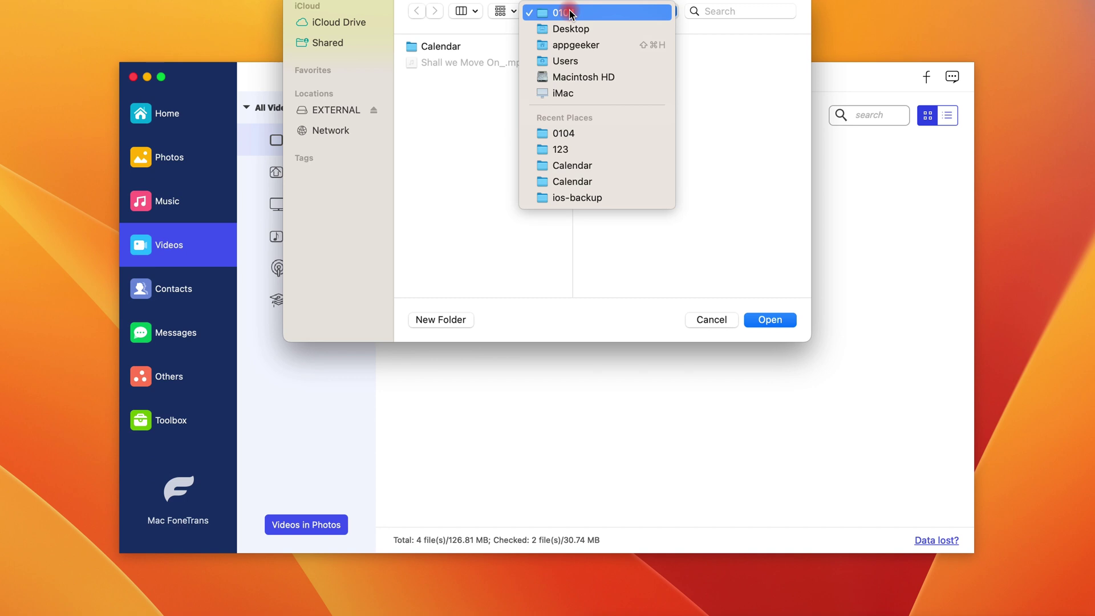
{"action": "left_click", "coordinate": [569, 13]}
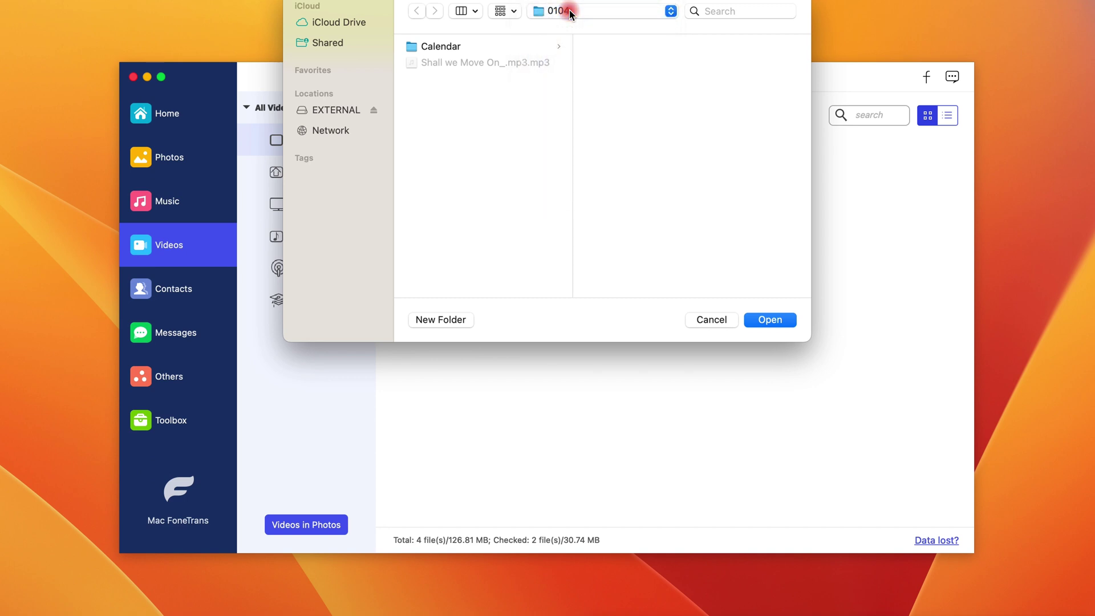
{"action": "left_click", "coordinate": [773, 324]}
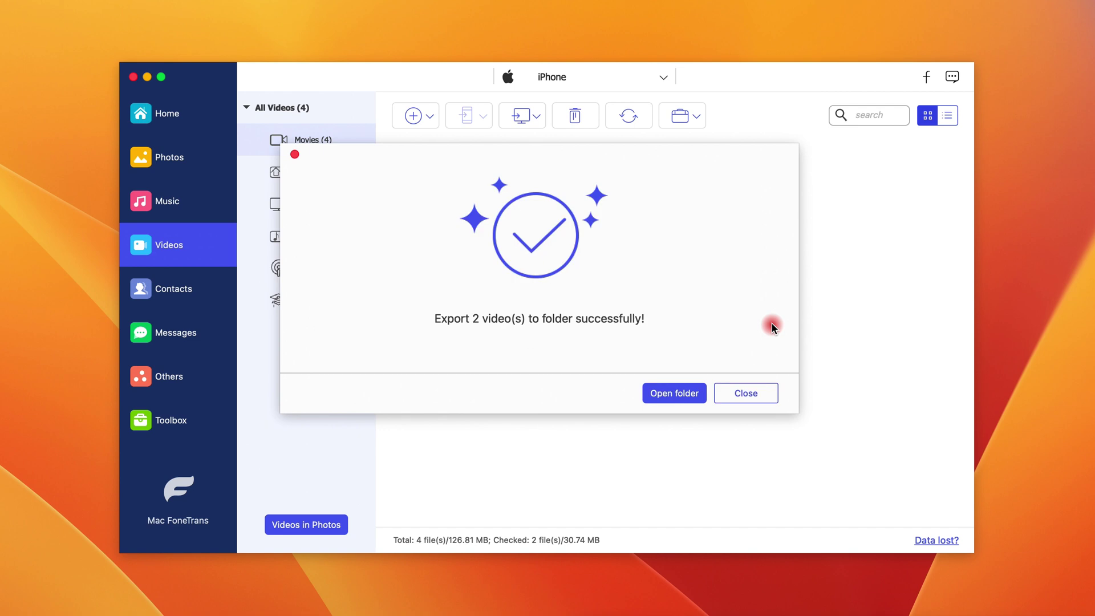
Step: Play the exported 111.mp4 from the 0104 folder, then close everything
{"action": "left_click", "coordinate": [677, 393]}
{"action": "double_click", "coordinate": [516, 186]}
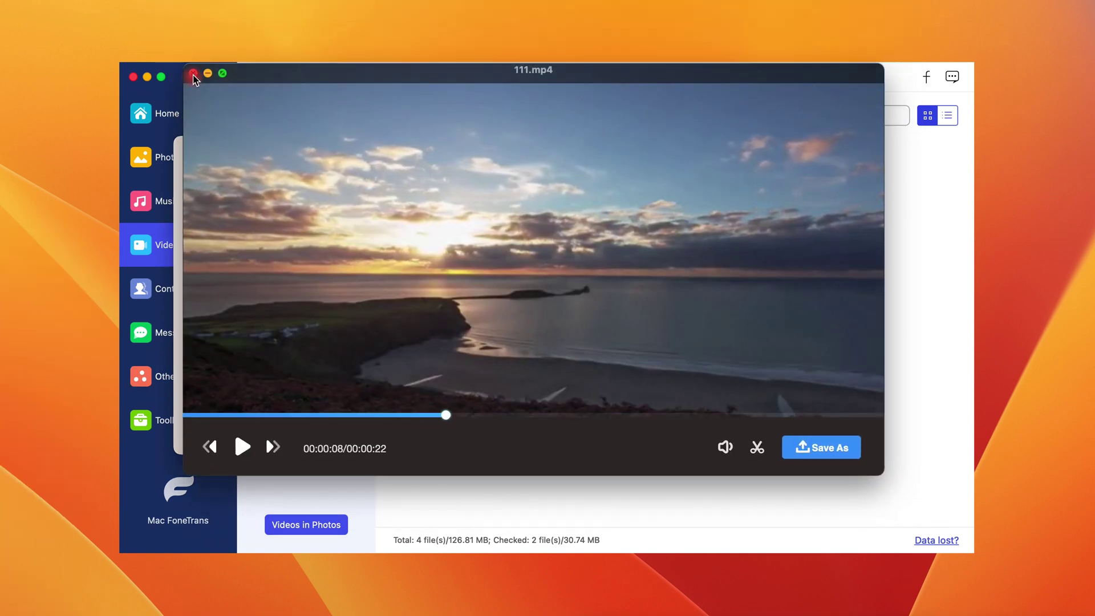
{"action": "left_click", "coordinate": [193, 74]}
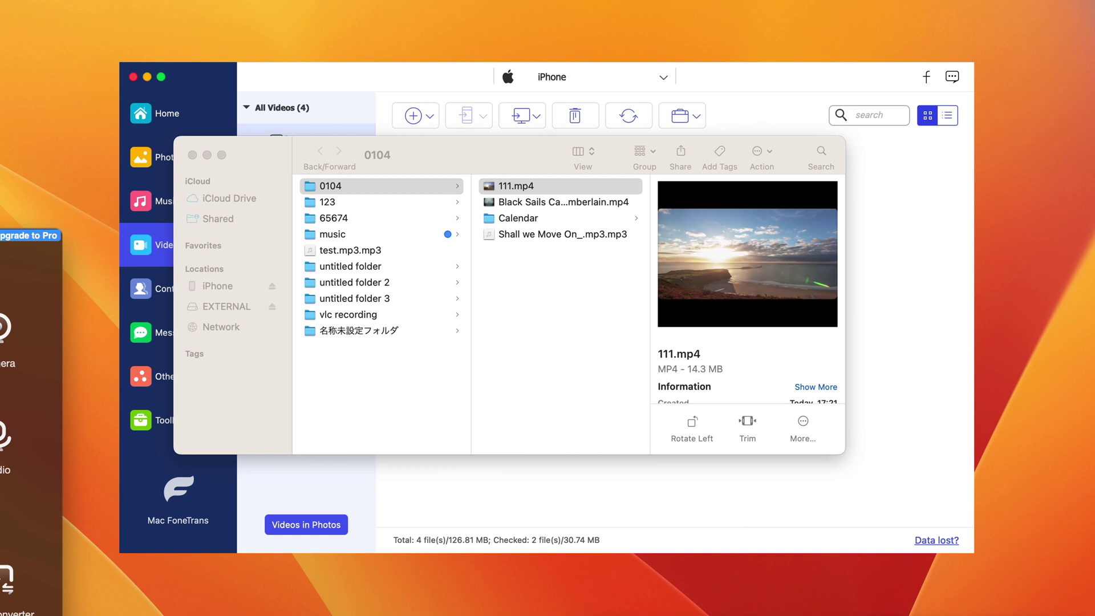
{"action": "left_click", "coordinate": [193, 157]}
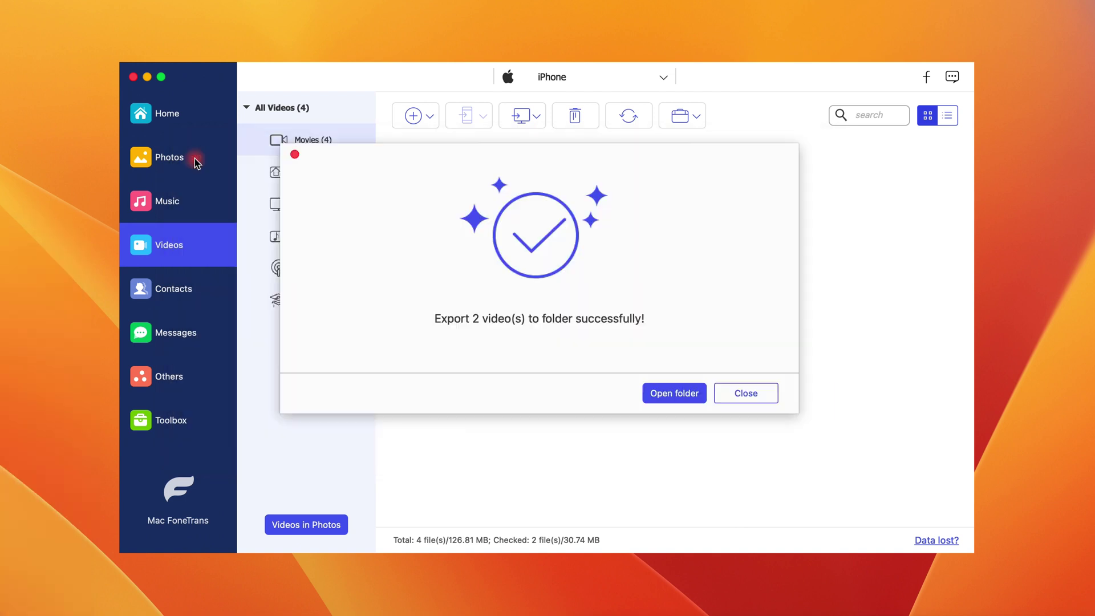
{"action": "left_click", "coordinate": [742, 394]}
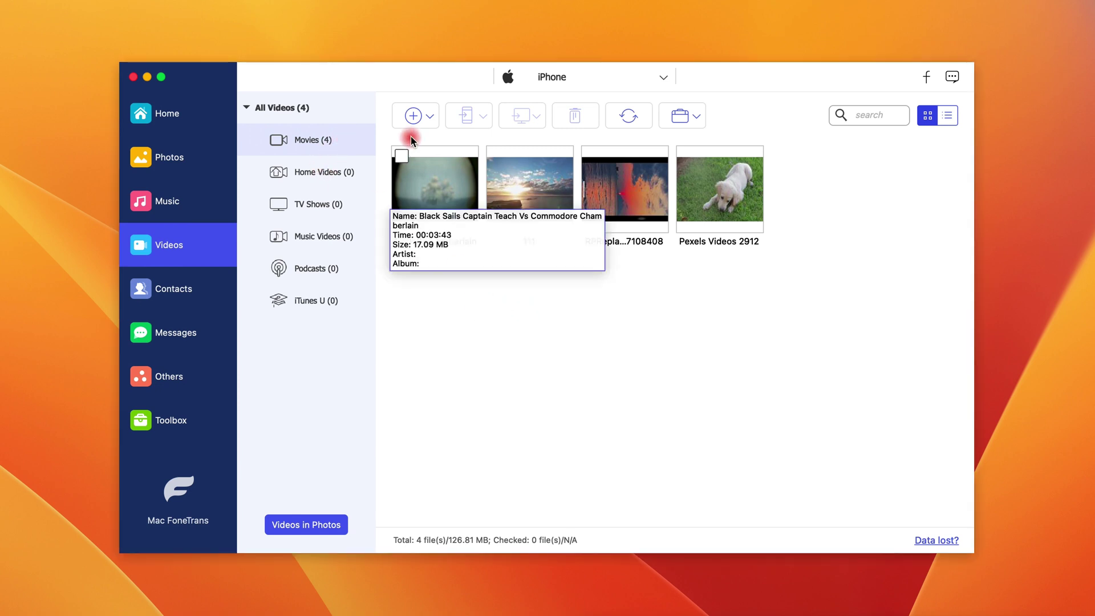
Step: Add Pexels Videos 2912.mp4 from folder 123 to the iPhone, accepting the duplicate warning
{"action": "left_click", "coordinate": [420, 116]}
{"action": "left_click", "coordinate": [445, 139]}
{"action": "left_click", "coordinate": [489, 90]}
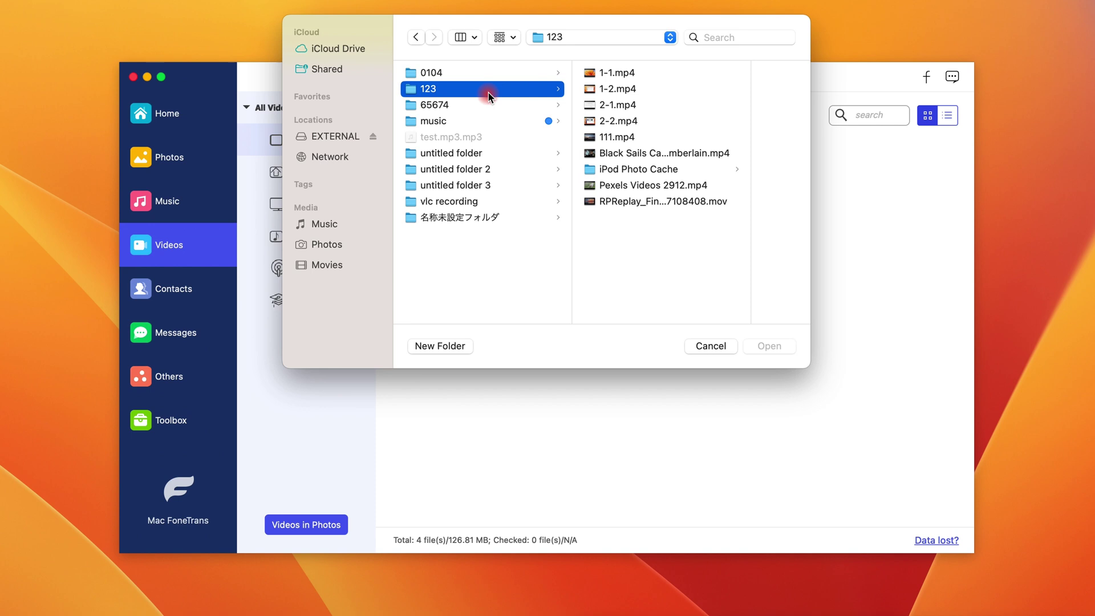
{"action": "left_click", "coordinate": [552, 189]}
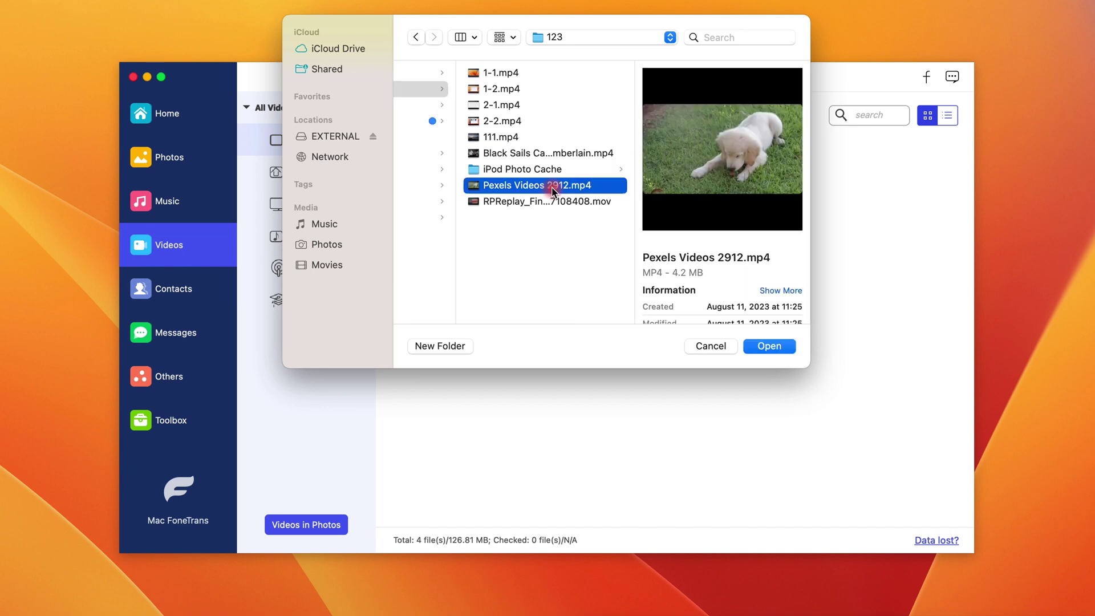
{"action": "left_click", "coordinate": [751, 353]}
{"action": "left_click", "coordinate": [654, 355]}
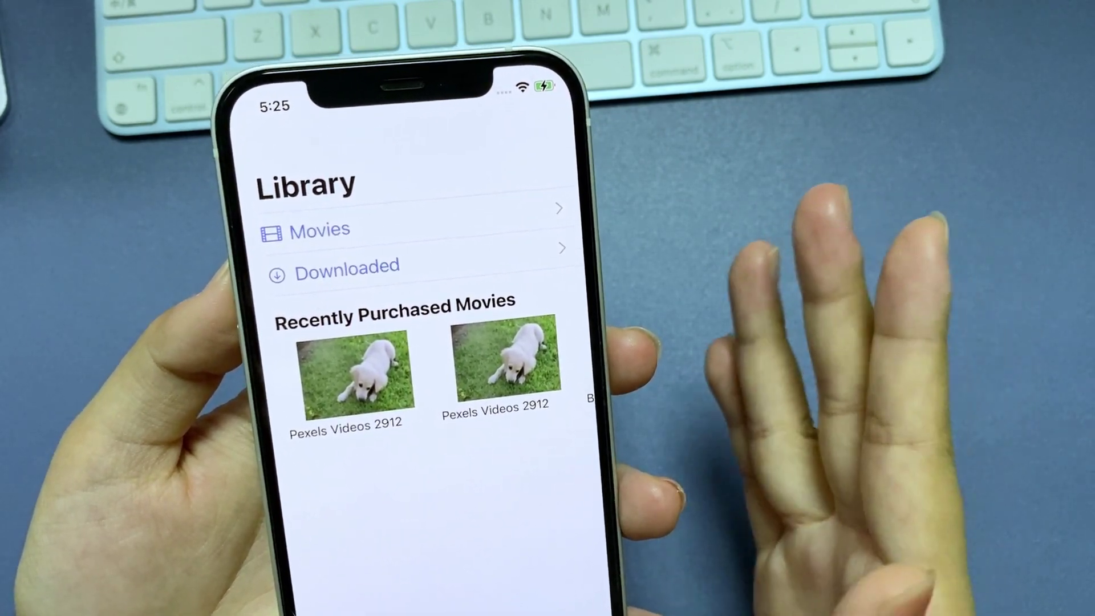
Step: Swipe up on the iPhone to return to the home screen
{"action": "left_click_drag", "start_coordinate": [599, 612], "coordinate": [591, 480]}
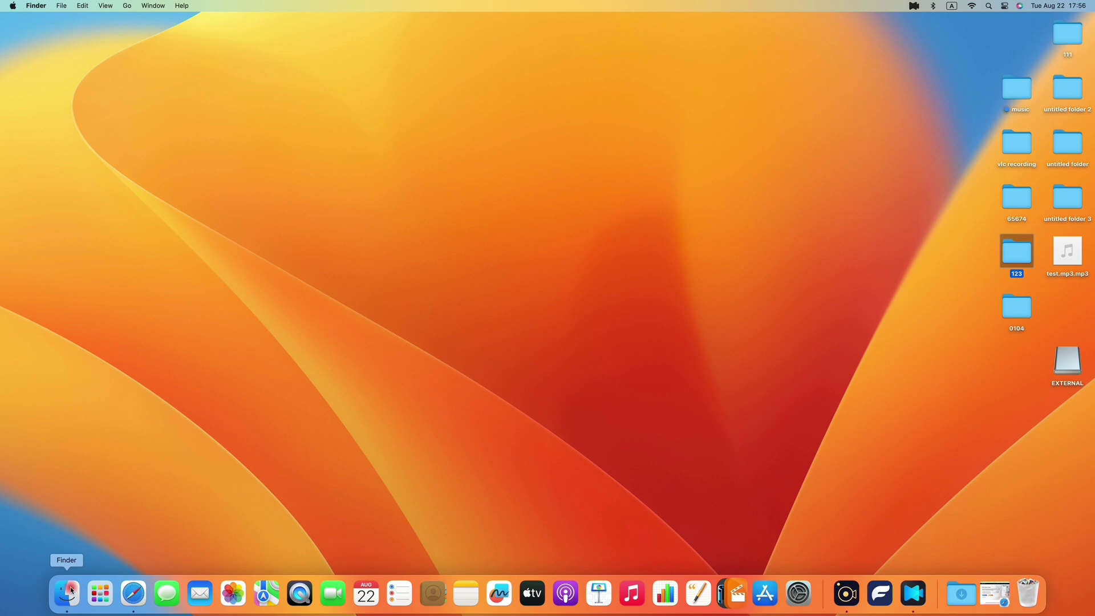
Step: Open a new Finder window and switch it to AirDrop from the Go menu
{"action": "left_click", "coordinate": [71, 591]}
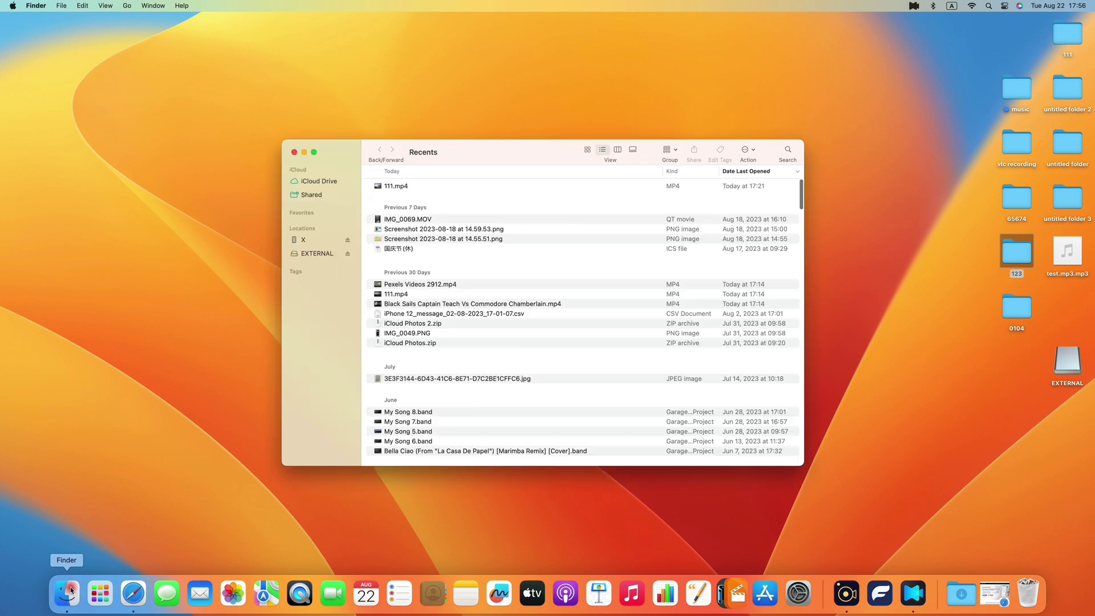
{"action": "left_click", "coordinate": [125, 6]}
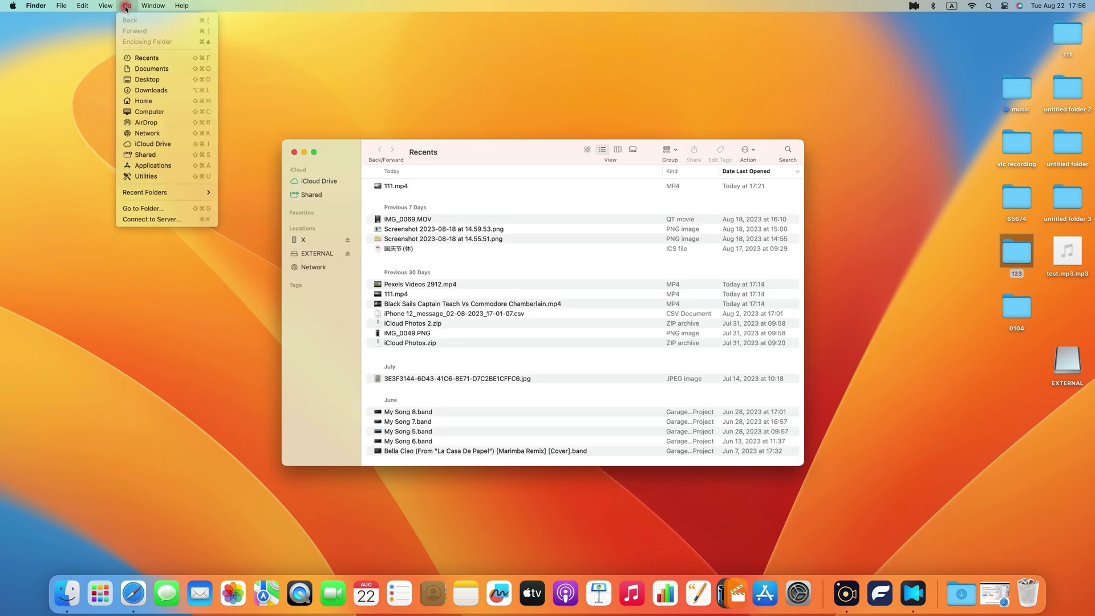
{"action": "left_click", "coordinate": [164, 125]}
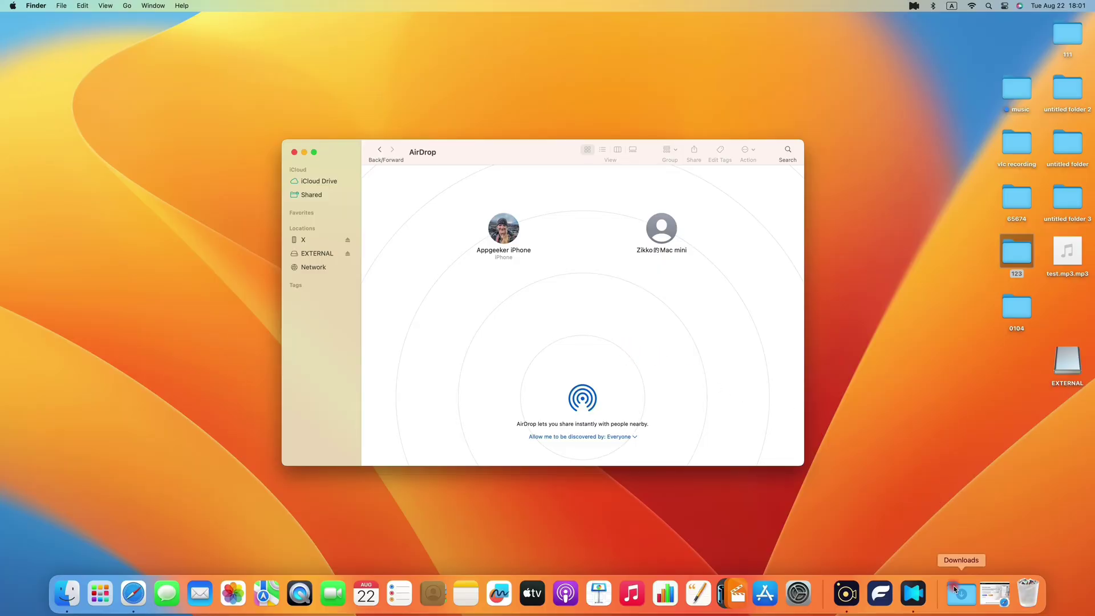
Step: Open the 123 desktop folder and move its window beside the AirDrop window
{"action": "left_click", "coordinate": [957, 595]}
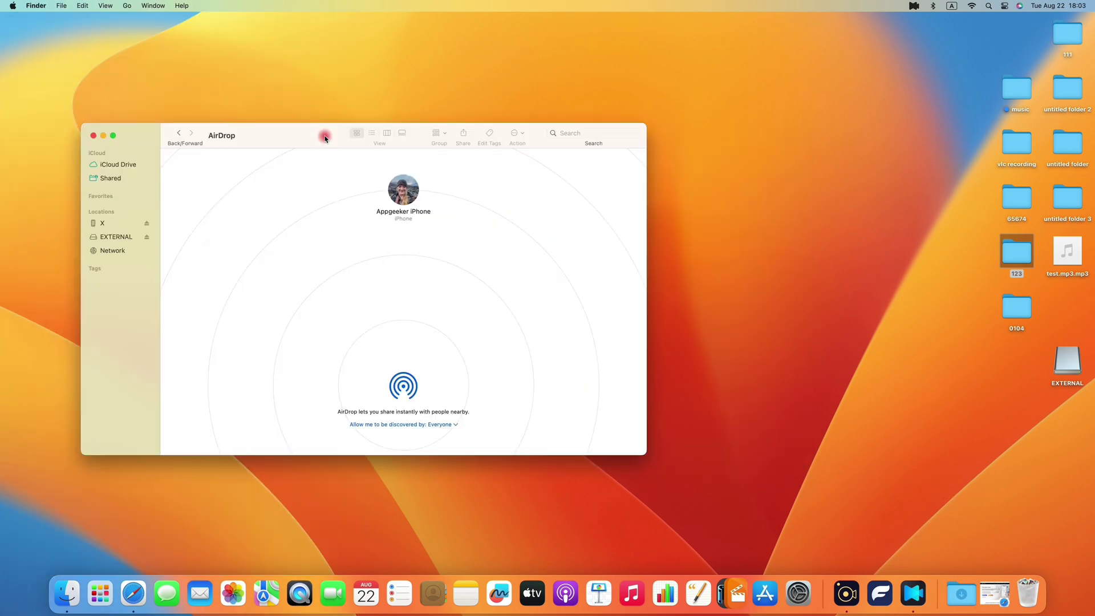
{"action": "double_click", "coordinate": [1011, 254]}
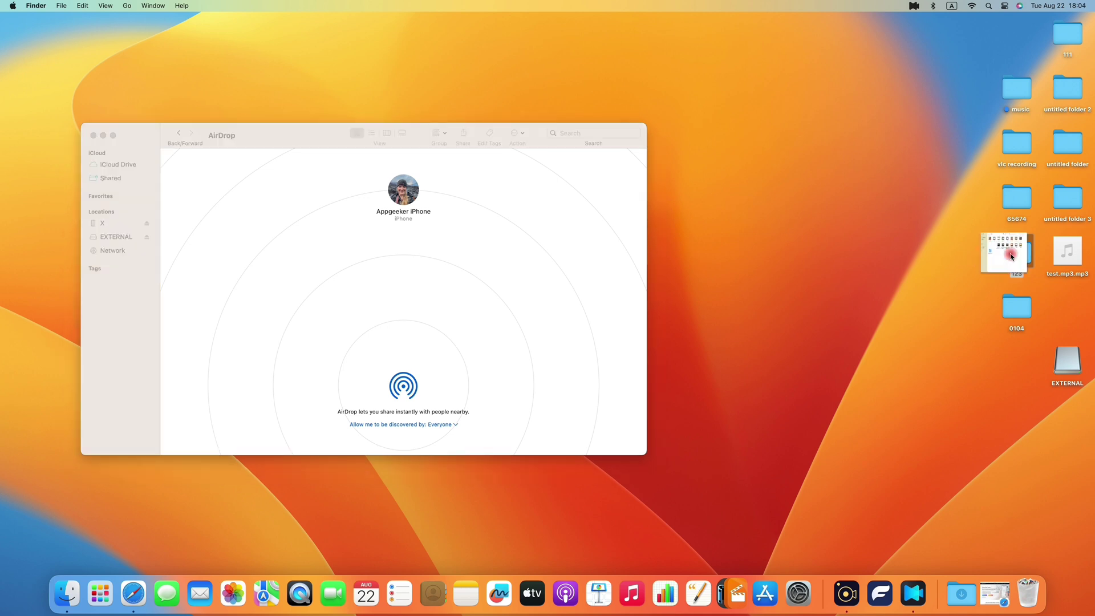
{"action": "mouse_move", "coordinate": [485, 172]}
{"action": "left_mouse_down"}
{"action": "mouse_move", "coordinate": [663, 270]}
{"action": "mouse_move", "coordinate": [699, 216]}
{"action": "left_mouse_up"}
{"action": "left_click", "coordinate": [926, 289]}
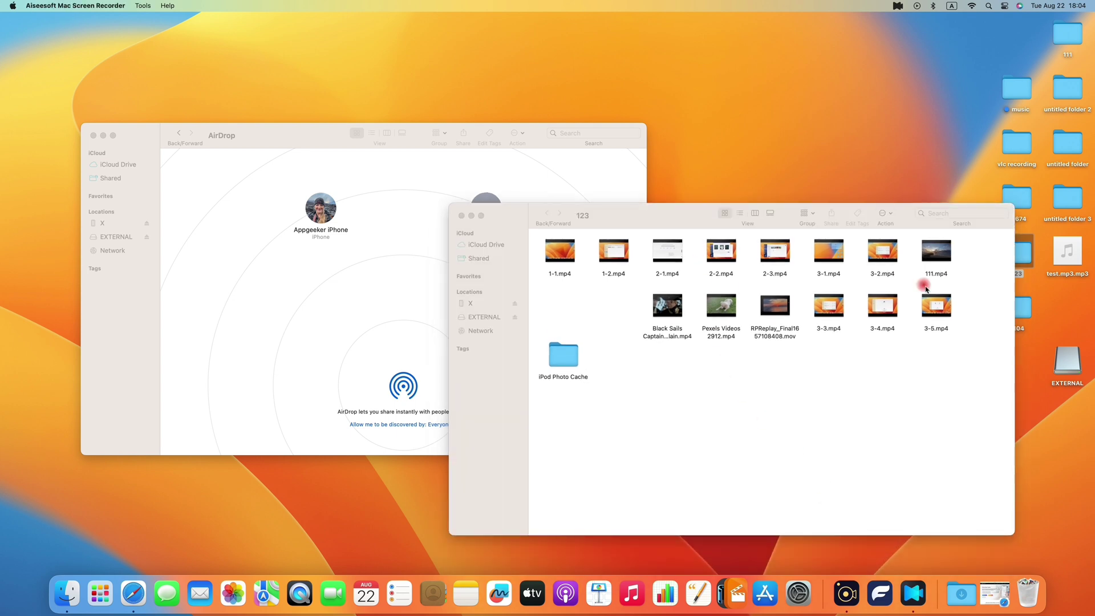